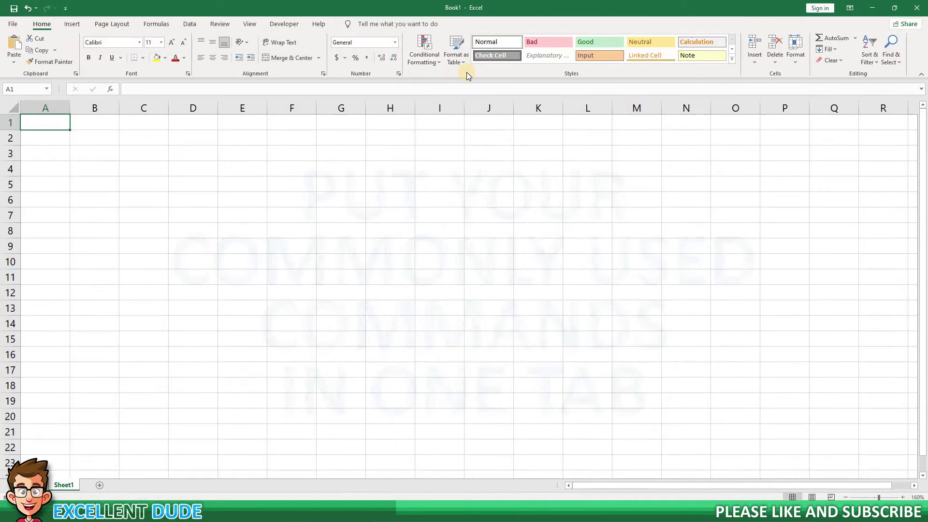
# - Open Customize the Ribbon, browse All Commands, then return the command list to Popular Commands
pyautogui.rightClick(452, 71)
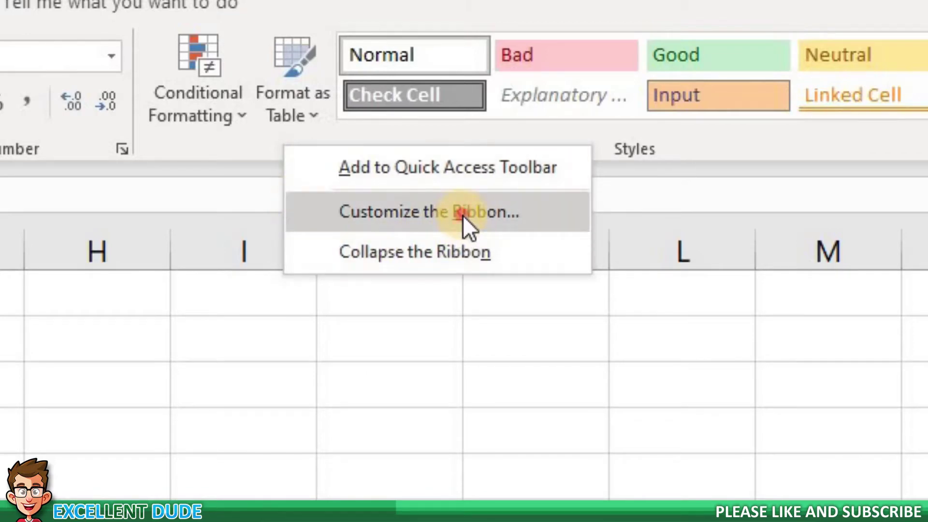
pyautogui.click(452, 226)
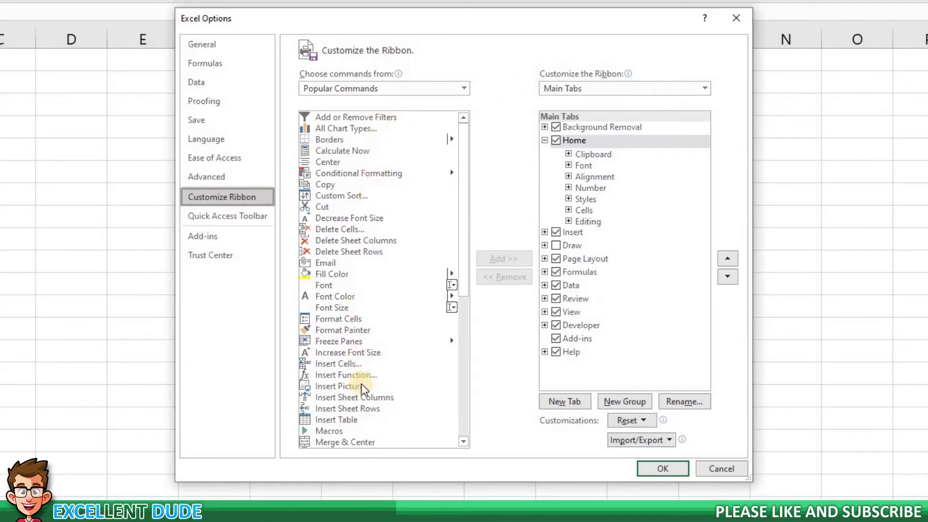
pyautogui.click(463, 88)
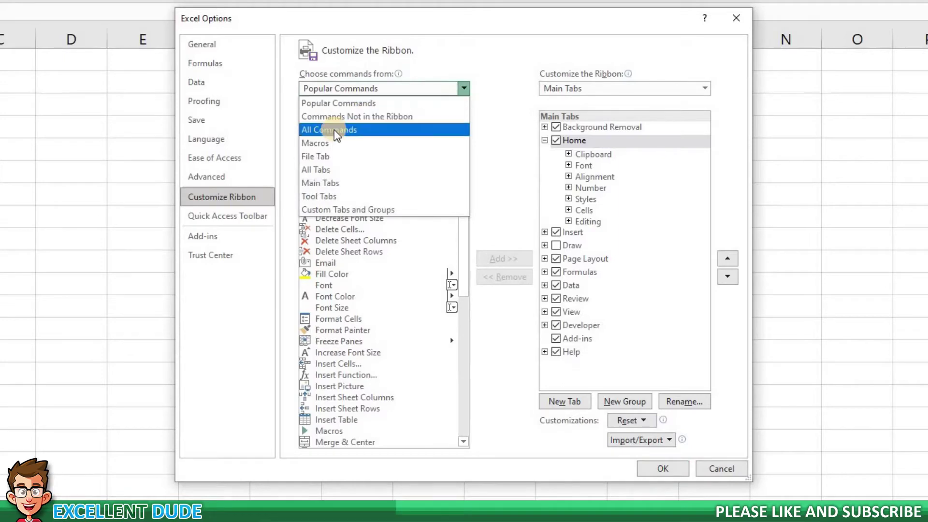
pyautogui.click(337, 131)
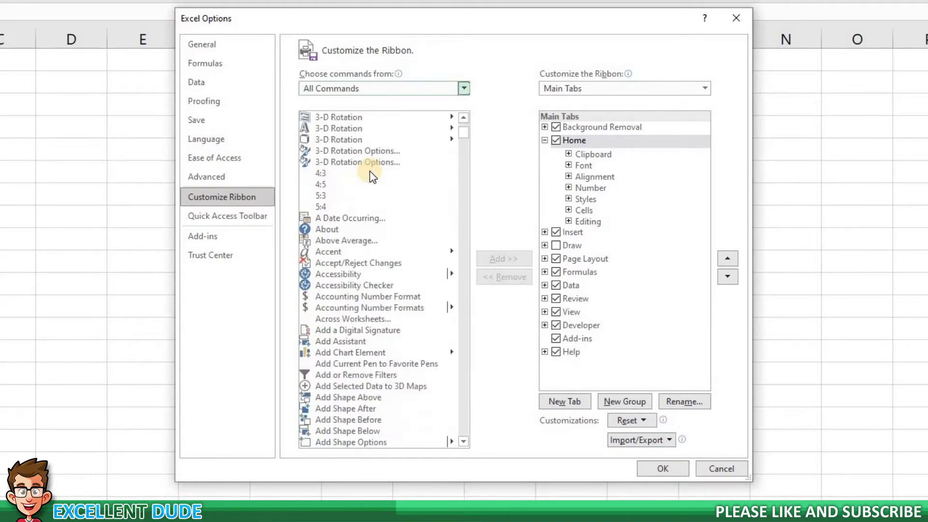
pyautogui.scroll(-20, 372, 176)
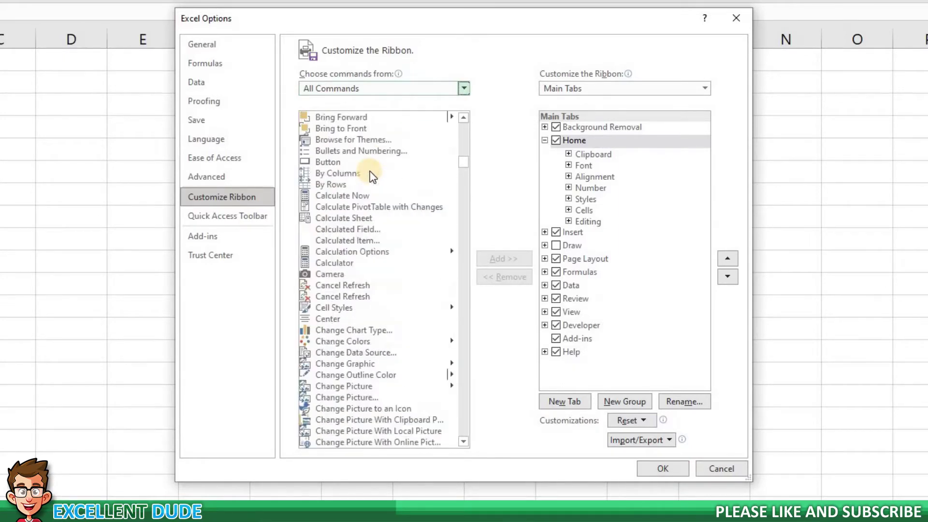
pyautogui.scroll(-18, 372, 176)
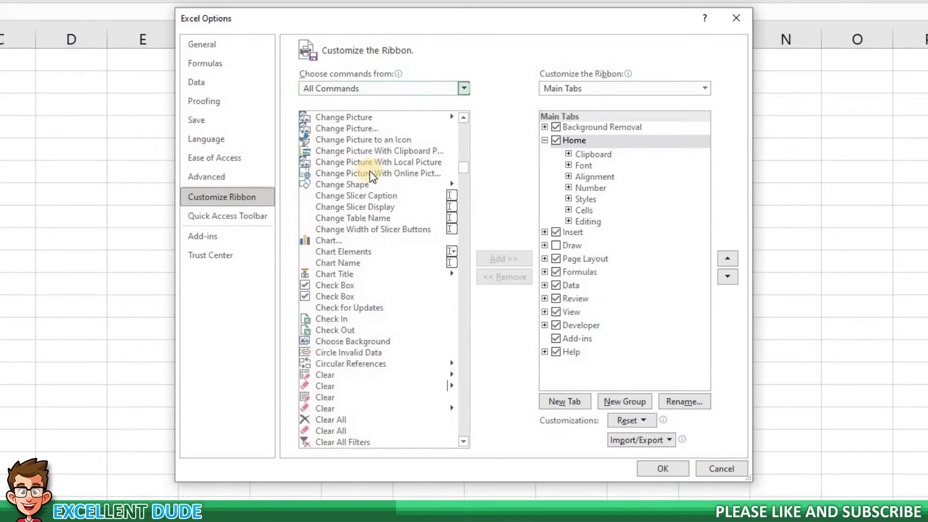
pyautogui.click(464, 88)
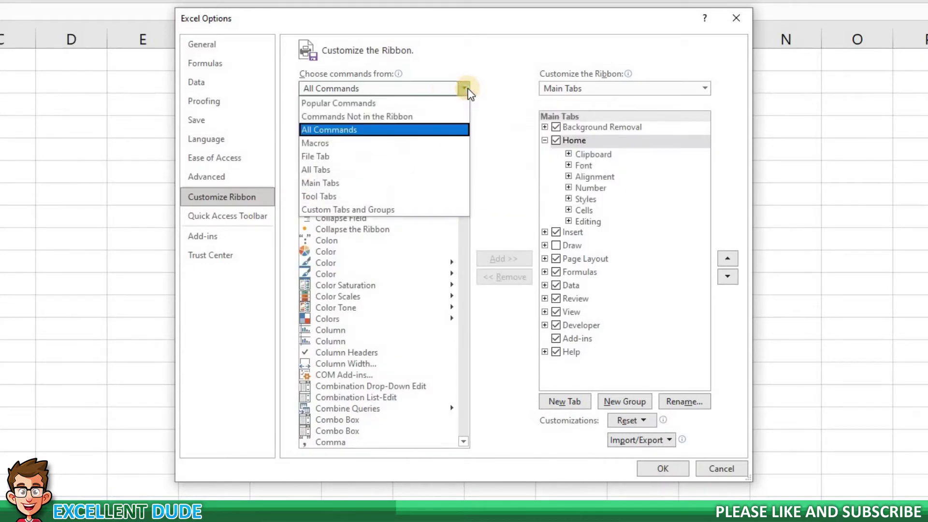
pyautogui.click(368, 103)
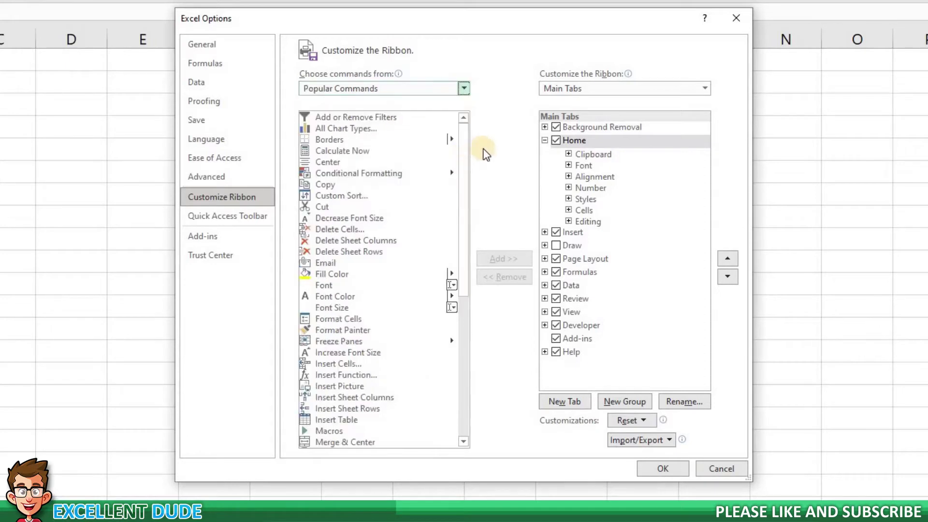
# - Add a new ribbon tab, rename it 'Excellent Tab', and confirm with OK
pyautogui.click(579, 405)
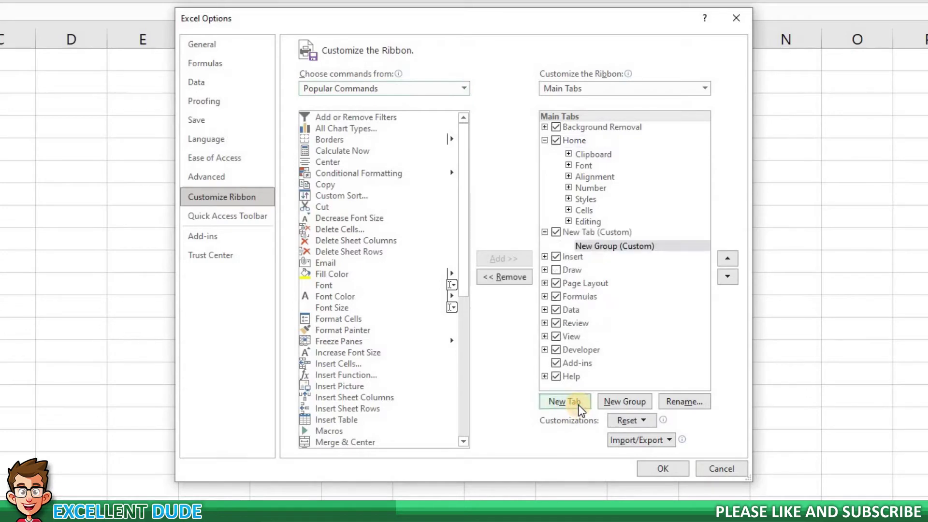
pyautogui.click(588, 234)
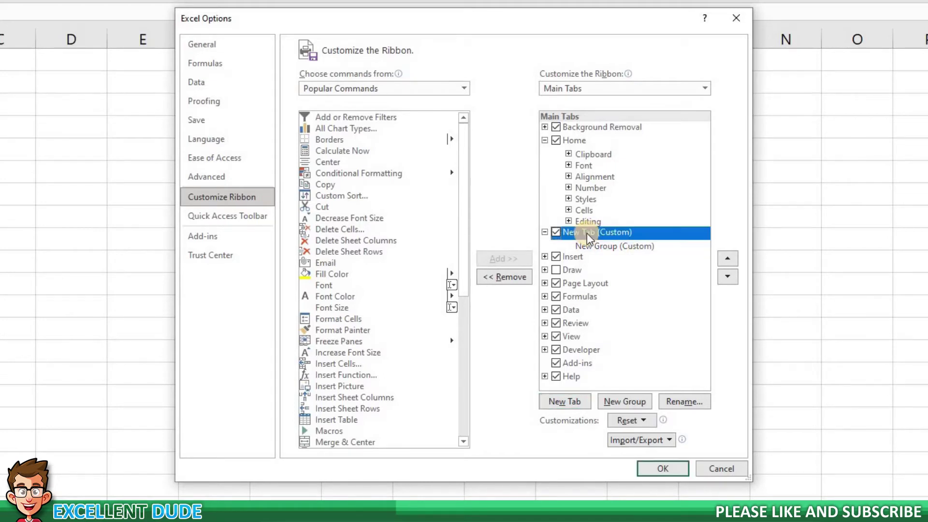
pyautogui.rightClick(623, 234)
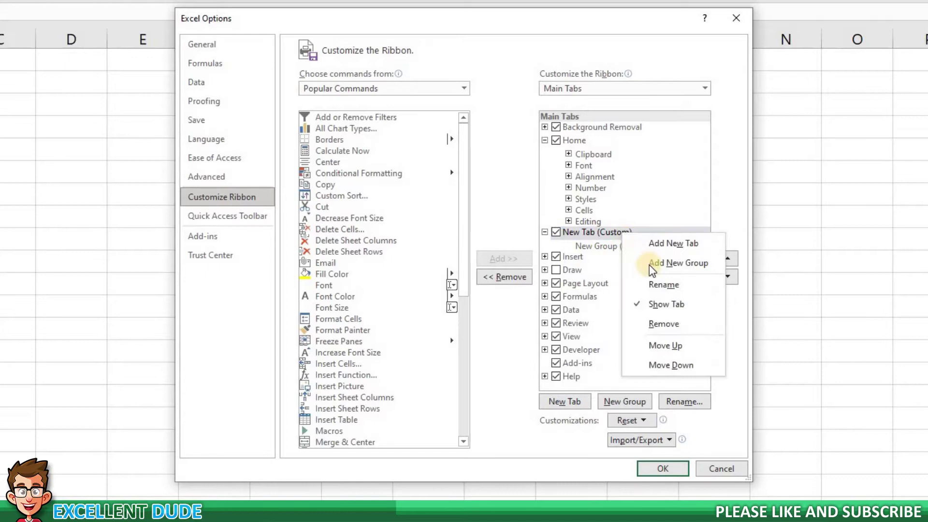
pyautogui.press('Return')
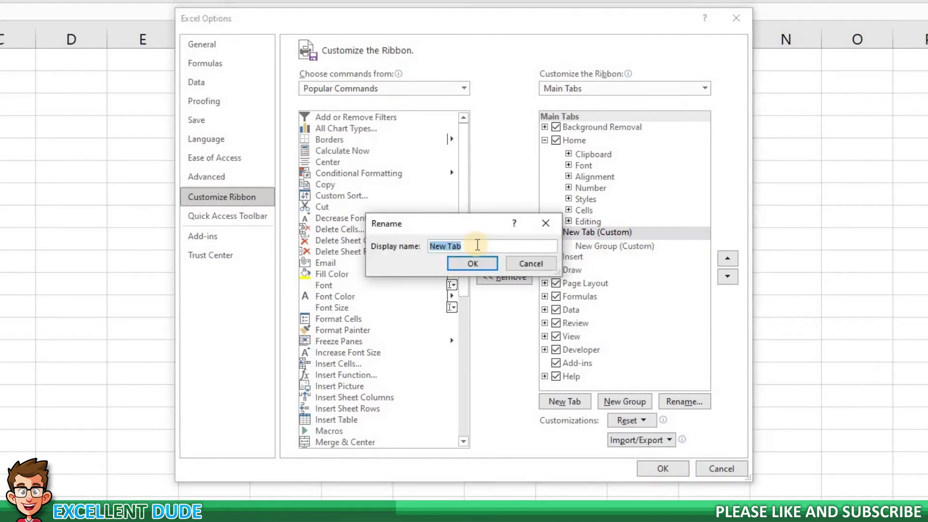
pyautogui.write('Excellent Tab')
pyautogui.click(471, 264)
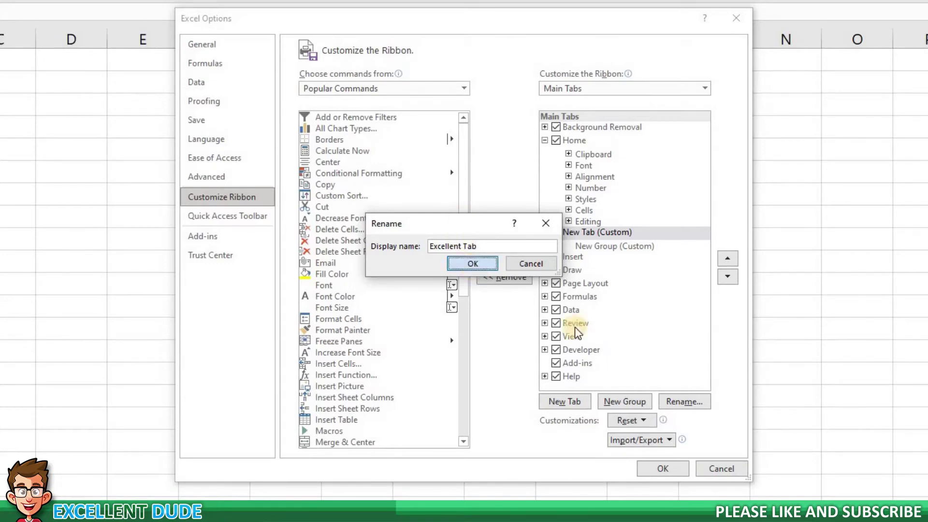
pyautogui.press('Return')
pyautogui.click(669, 471)
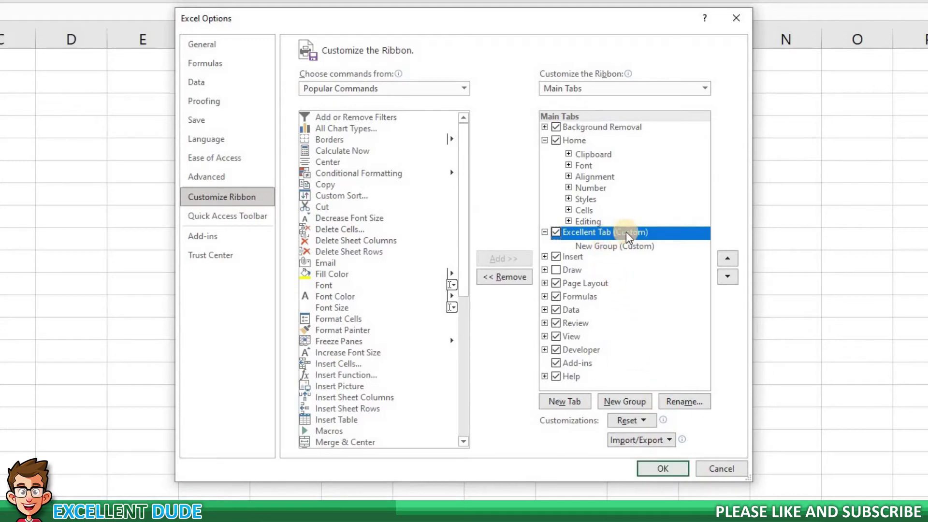
pyautogui.click(655, 467)
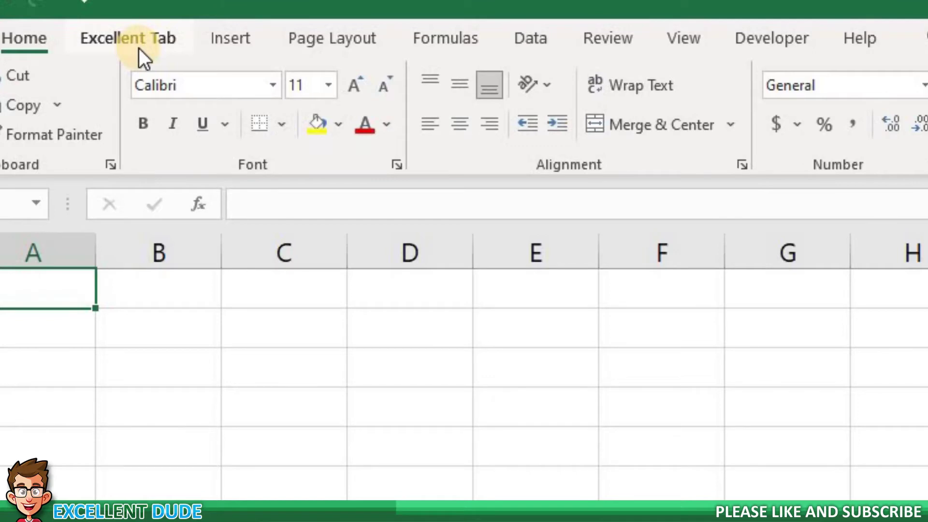
# - View the empty Excellent Tab, compare the Home, Insert, Data and View groups, then return
pyautogui.click(139, 49)
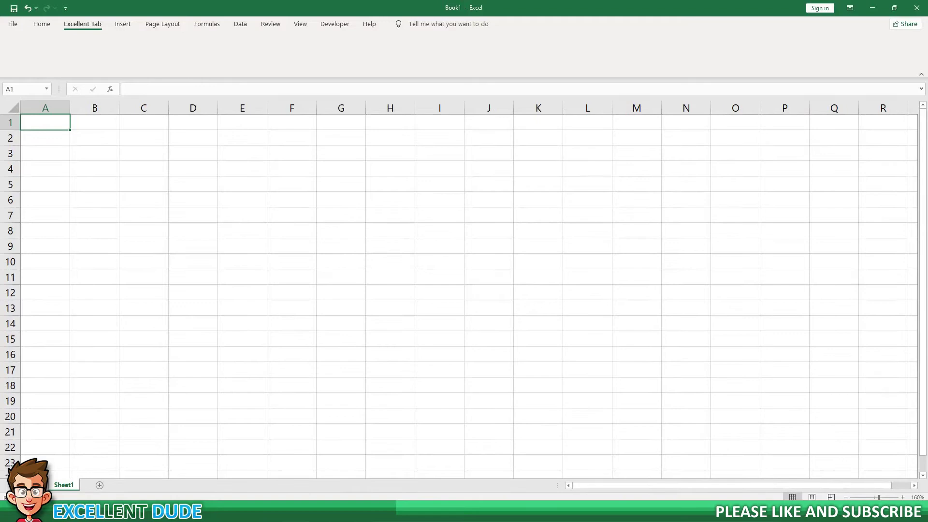
pyautogui.click(222, 49)
pyautogui.click(46, 25)
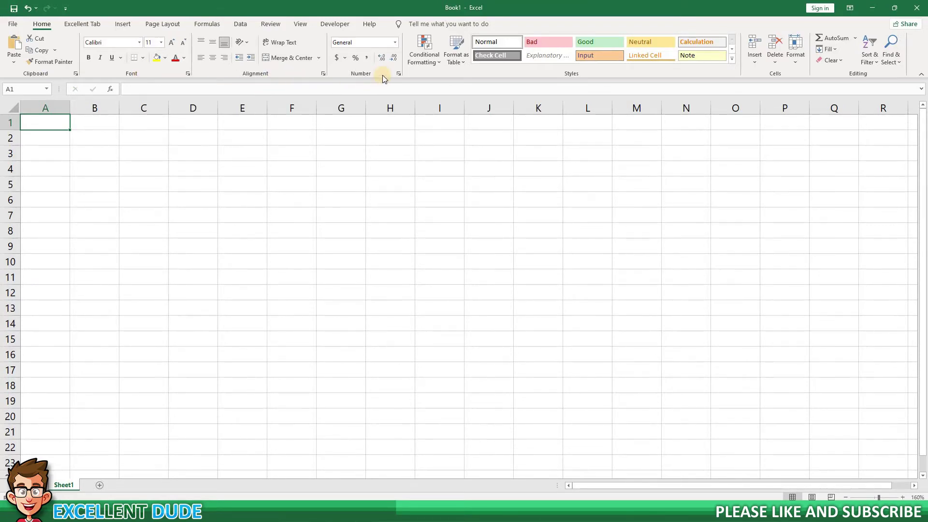
pyautogui.click(123, 23)
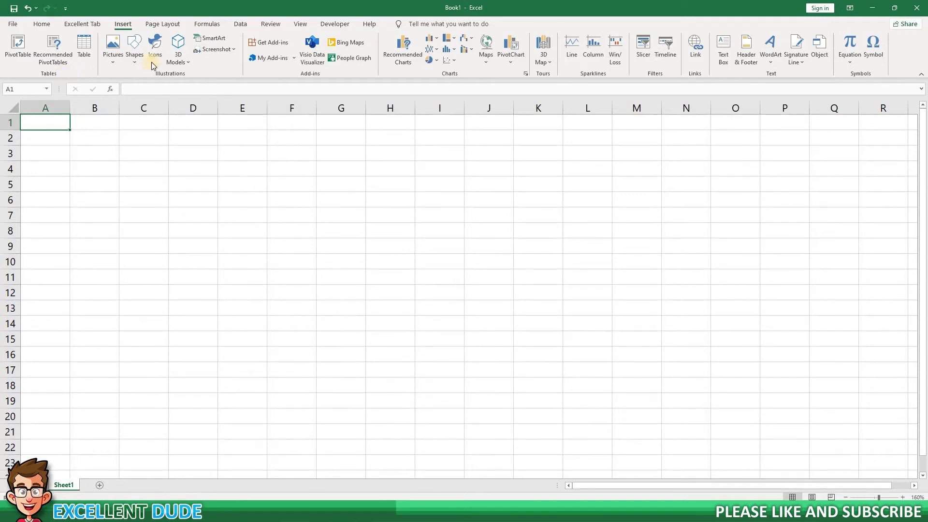
pyautogui.click(240, 23)
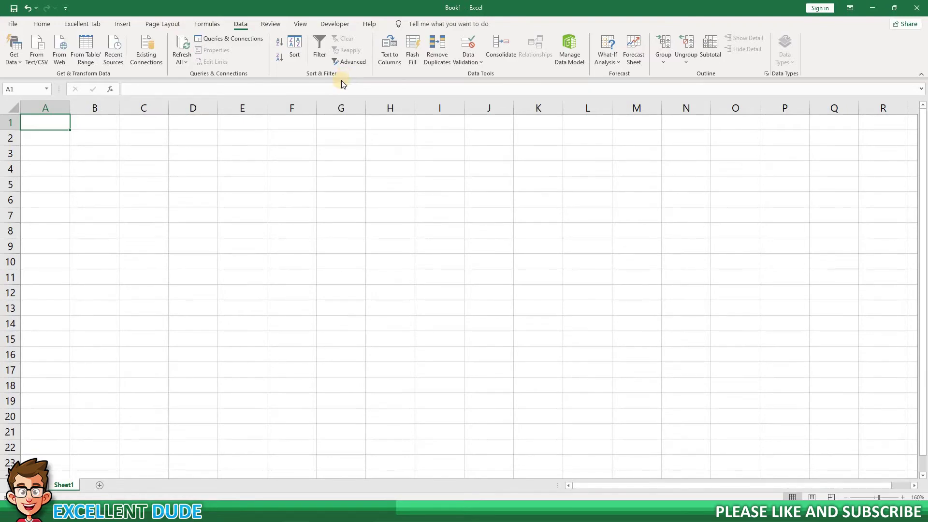
pyautogui.click(303, 27)
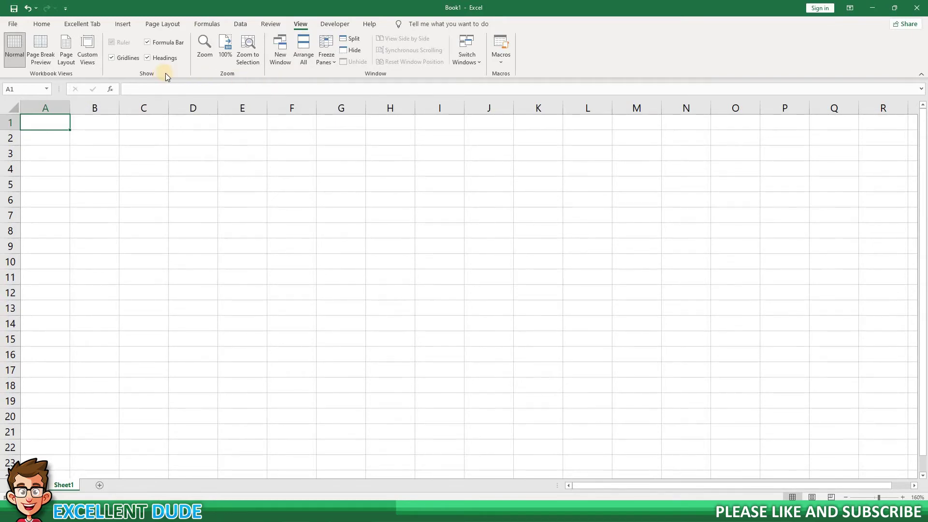
pyautogui.click(69, 25)
# - Reopen Customize the Ribbon with commands from Main Tabs and the Home tab expanded
pyautogui.rightClick(317, 54)
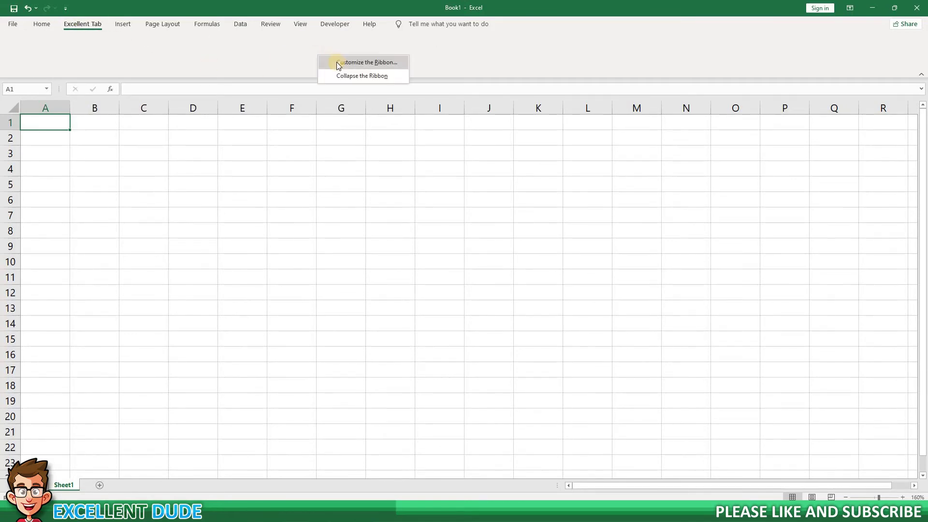
pyautogui.click(337, 64)
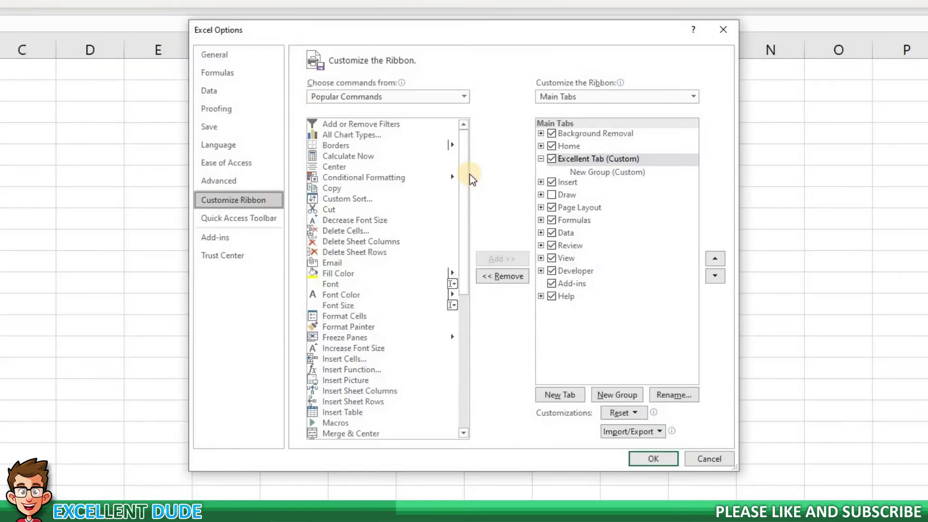
pyautogui.click(463, 96)
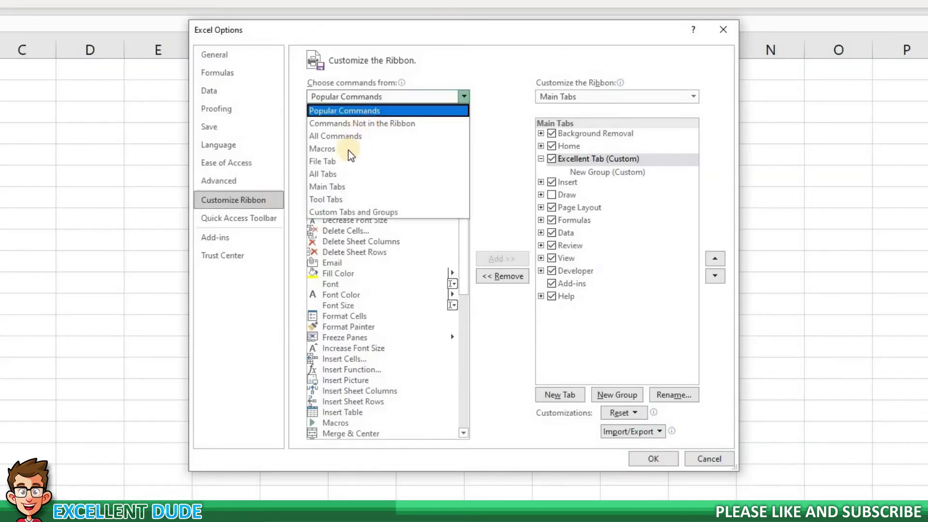
pyautogui.click(343, 187)
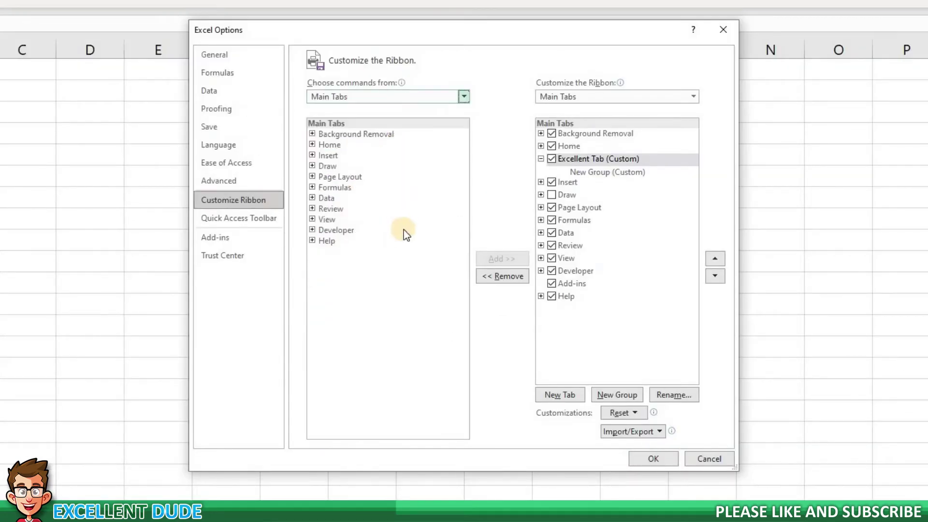
pyautogui.click(313, 145)
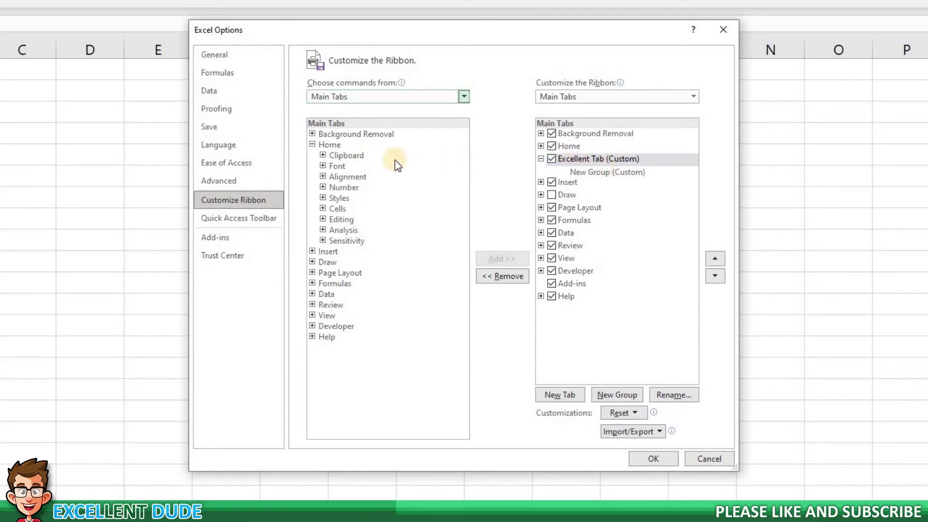
# - Add the Home groups Clipboard, Font, Number and Alignment to Excellent Tab
pyautogui.click(346, 155)
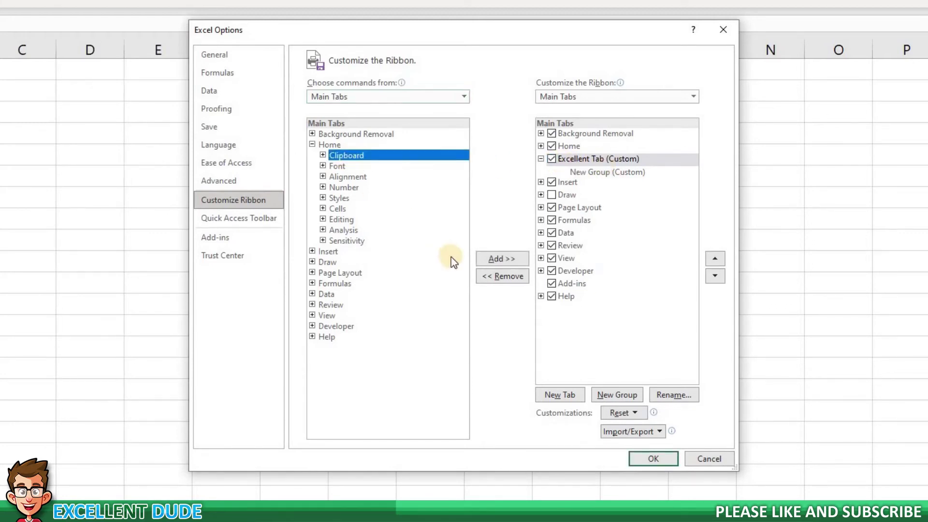
pyautogui.click(515, 263)
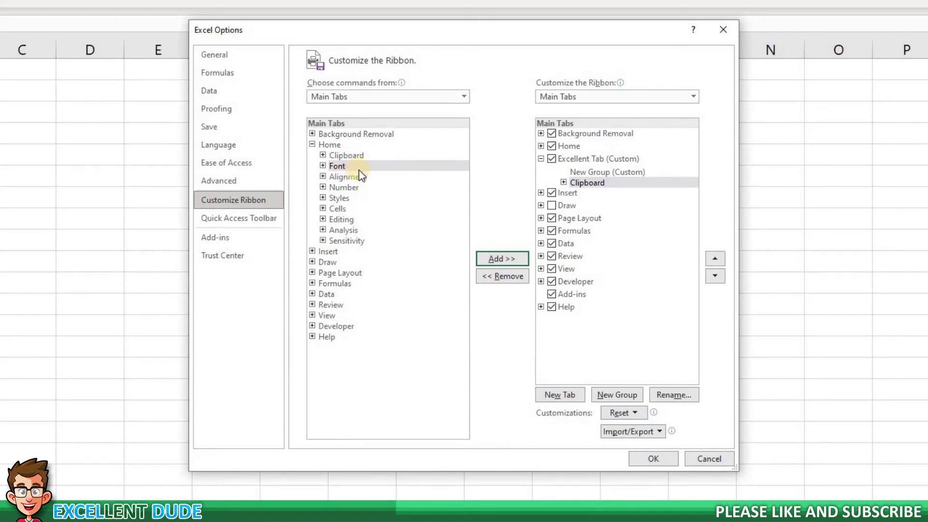
pyautogui.click(502, 258)
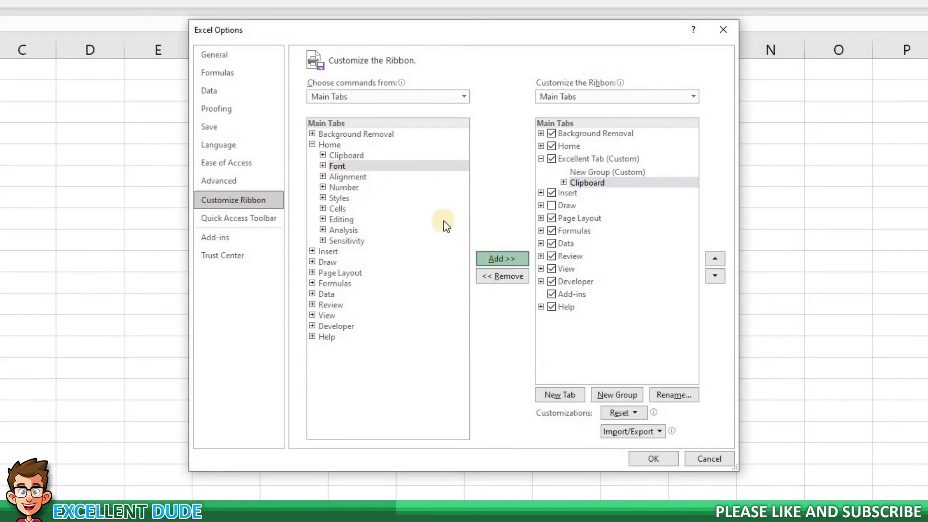
pyautogui.click(349, 186)
pyautogui.click(503, 258)
pyautogui.click(359, 177)
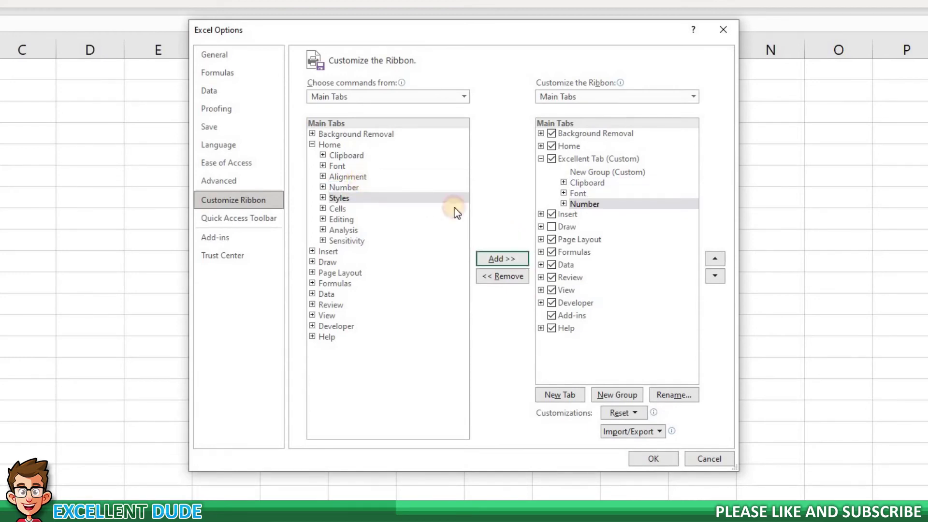
pyautogui.click(501, 259)
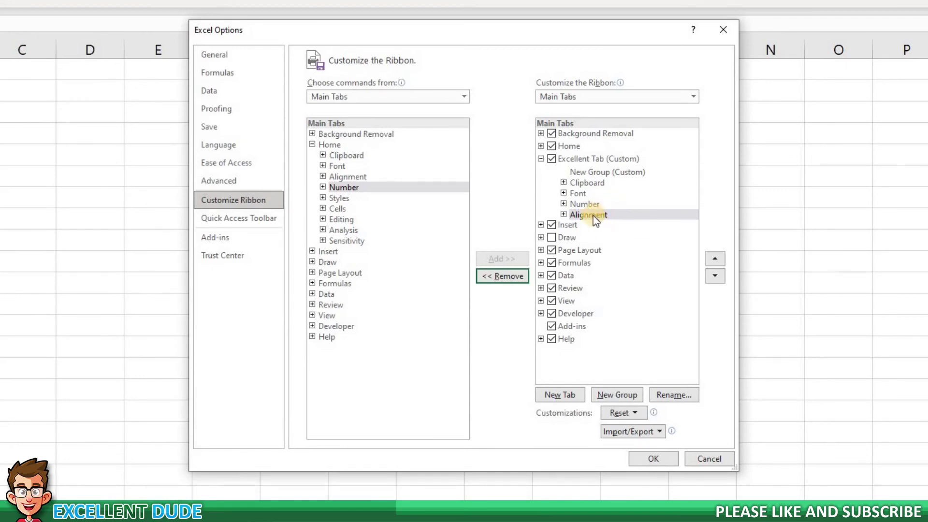
# - Move Alignment above Number in Excellent Tab, then select Number
pyautogui.moveTo(591, 213); pyautogui.dragTo(621, 207)
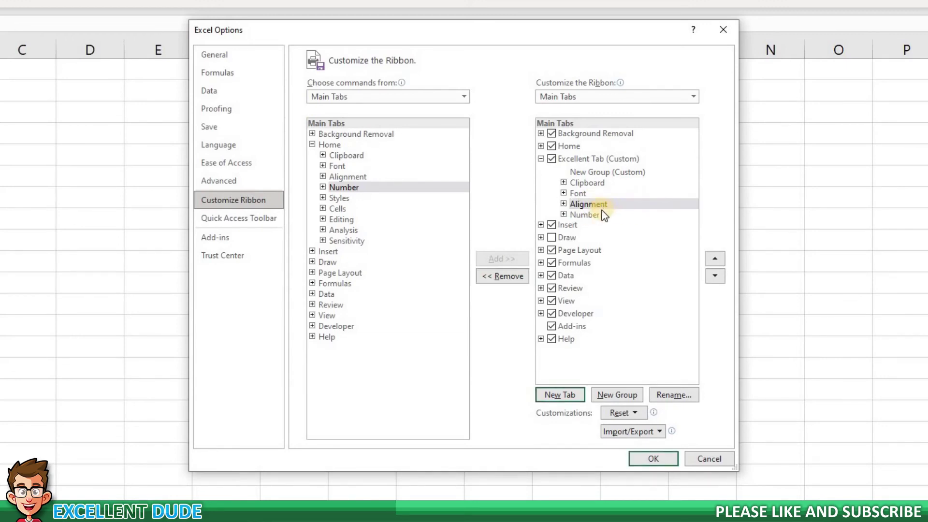
pyautogui.click(626, 215)
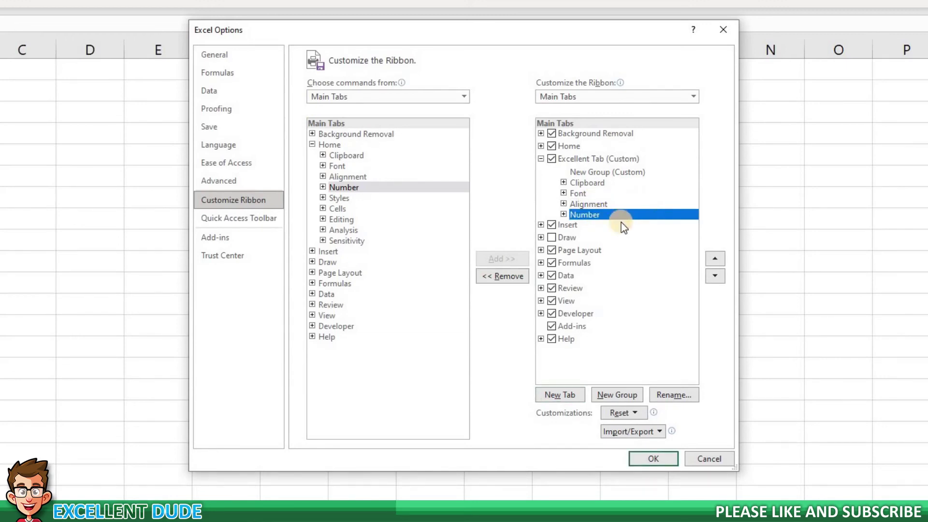
# - Add the Insert tab's Tables group and the Data tab's Sort & Filter group to Excellent Tab
pyautogui.click(312, 252)
pyautogui.click(339, 262)
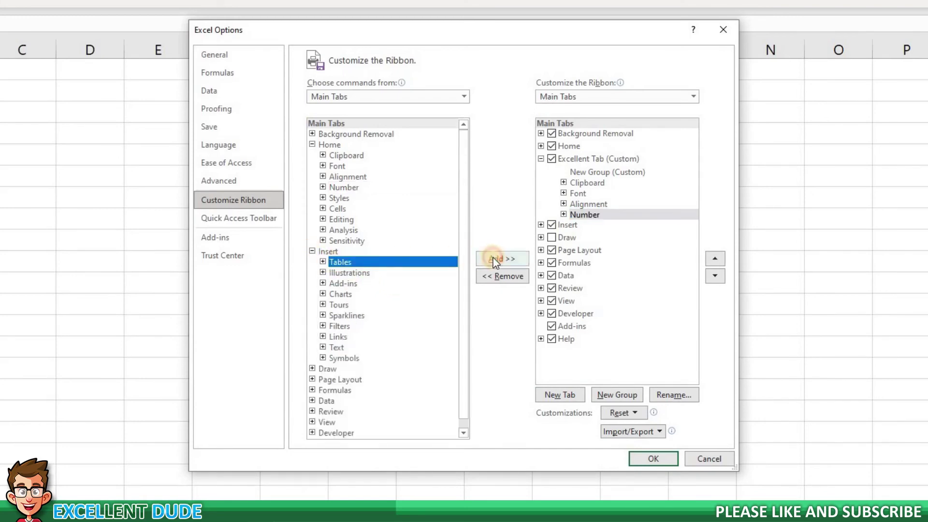
pyautogui.click(486, 259)
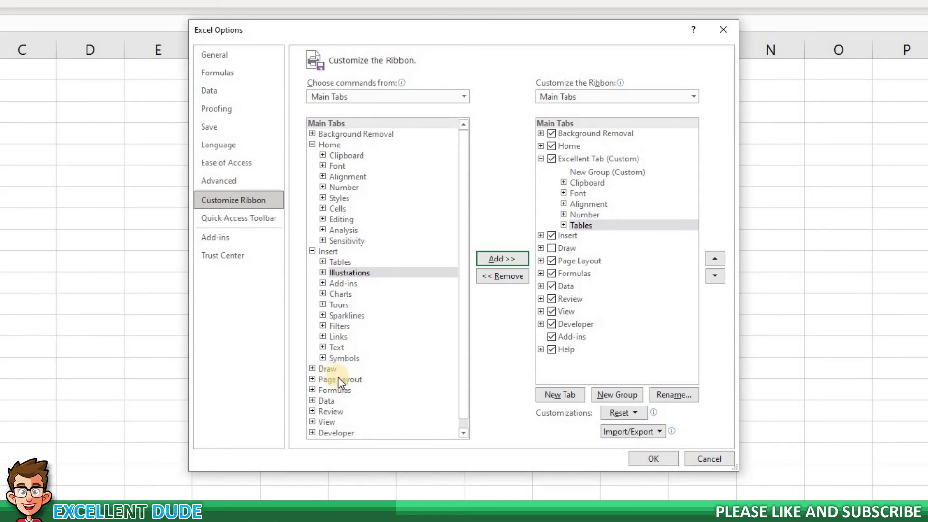
pyautogui.scroll(-1, 343, 386)
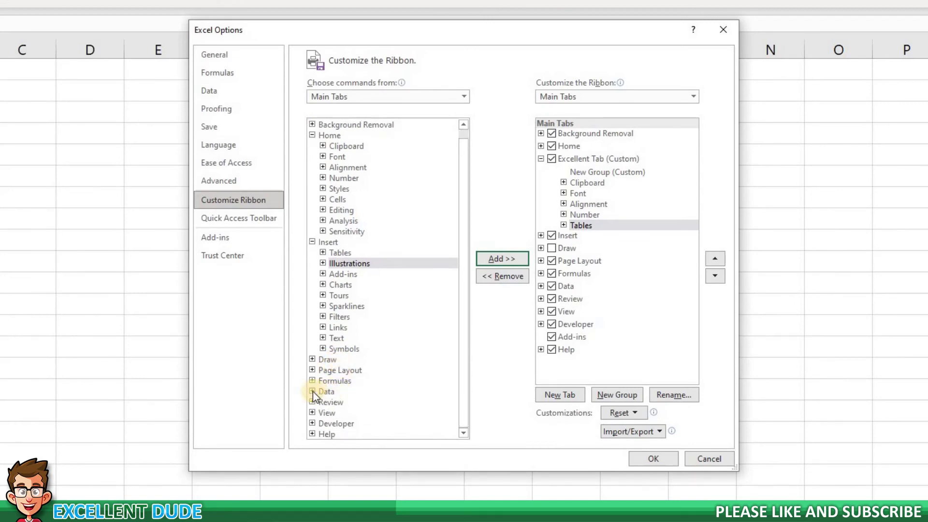
pyautogui.click(312, 391)
pyautogui.scroll(-1, 367, 356)
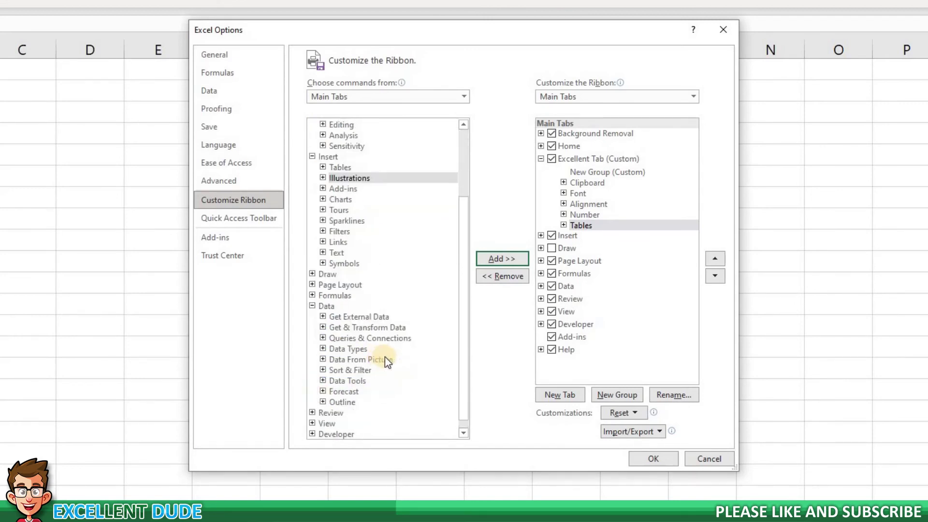
pyautogui.click(350, 370)
pyautogui.click(503, 260)
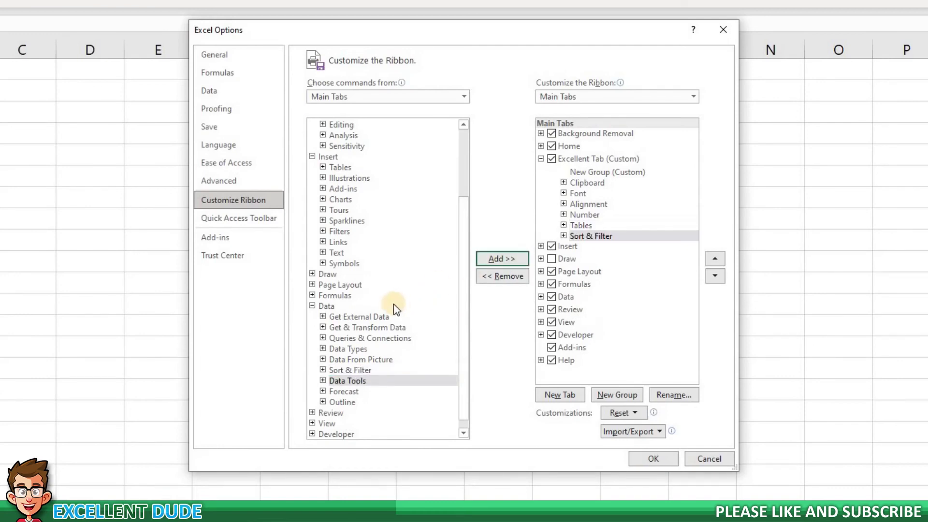
# - Add the View tab's Show group and apply the ribbon changes with OK
pyautogui.scroll(-1, 367, 339)
pyautogui.click(312, 412)
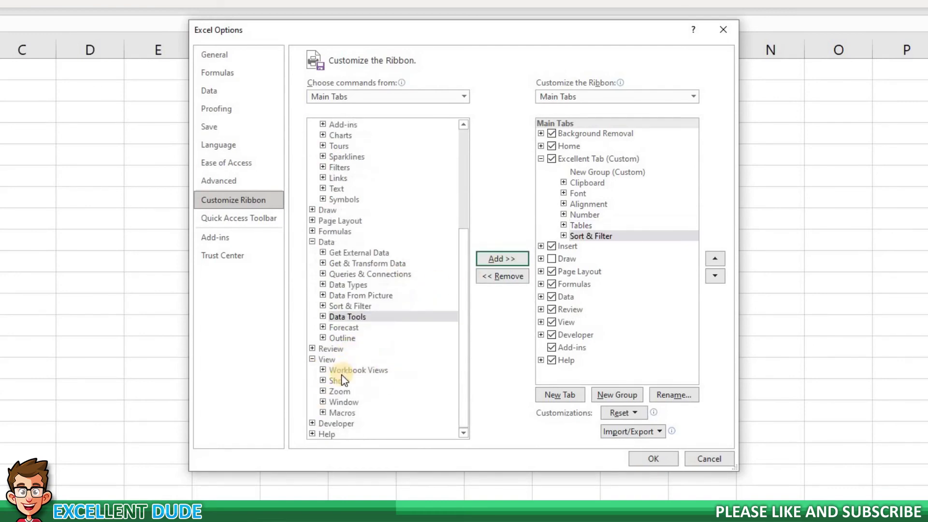
pyautogui.click(339, 380)
pyautogui.click(500, 260)
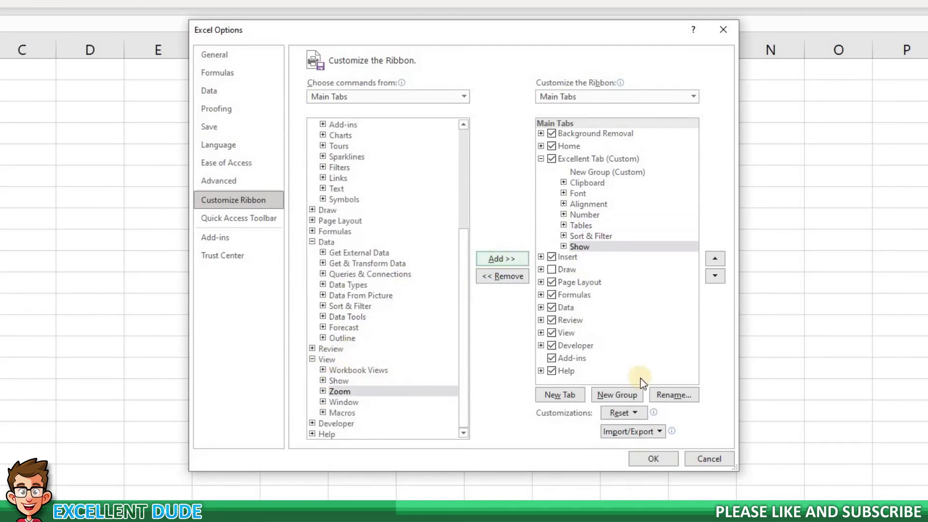
pyautogui.click(649, 458)
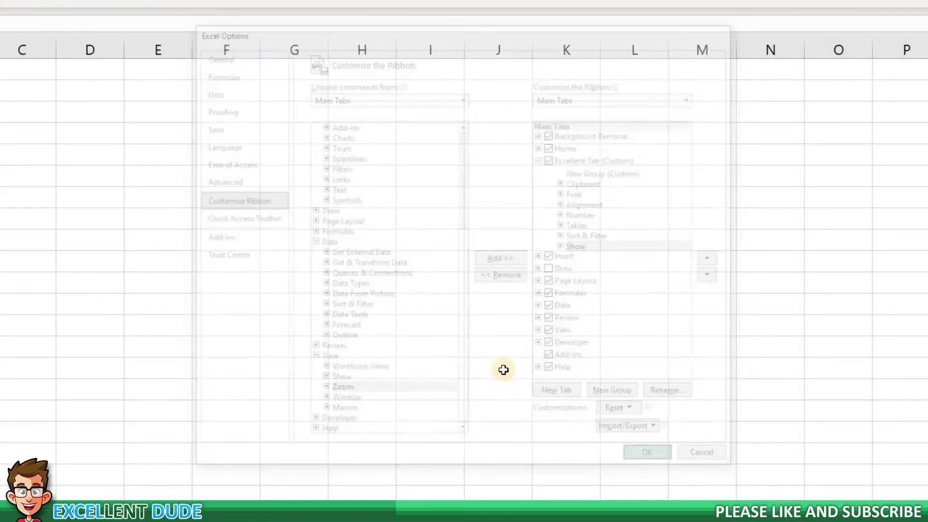